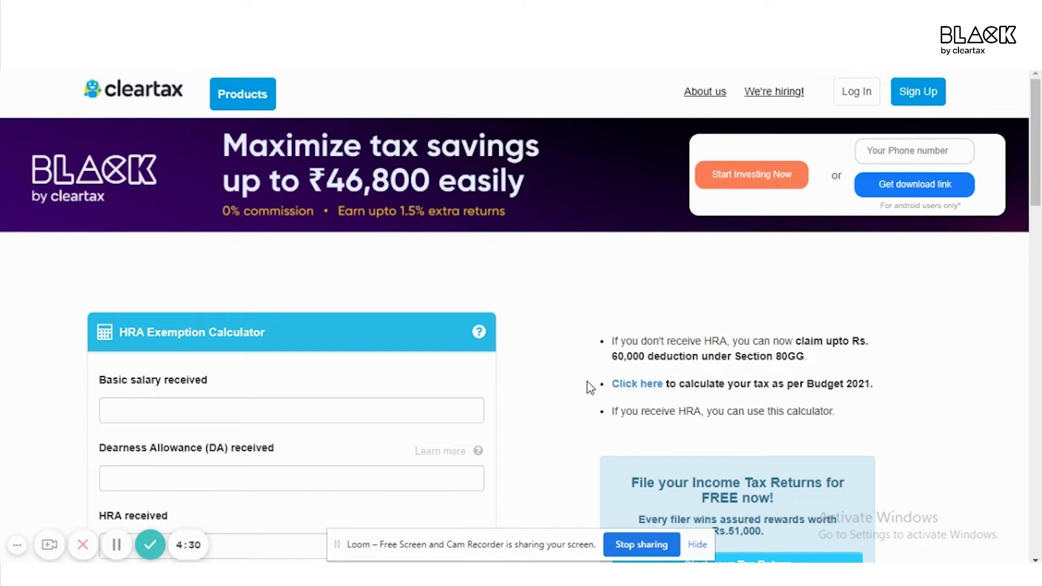
Enter basic salary 50,000, HRA received 25,000 and rent paid 15,000 in the HRA calculator
scroll(548, 435, "down", 2)
scroll(548, 436, "down", 2)
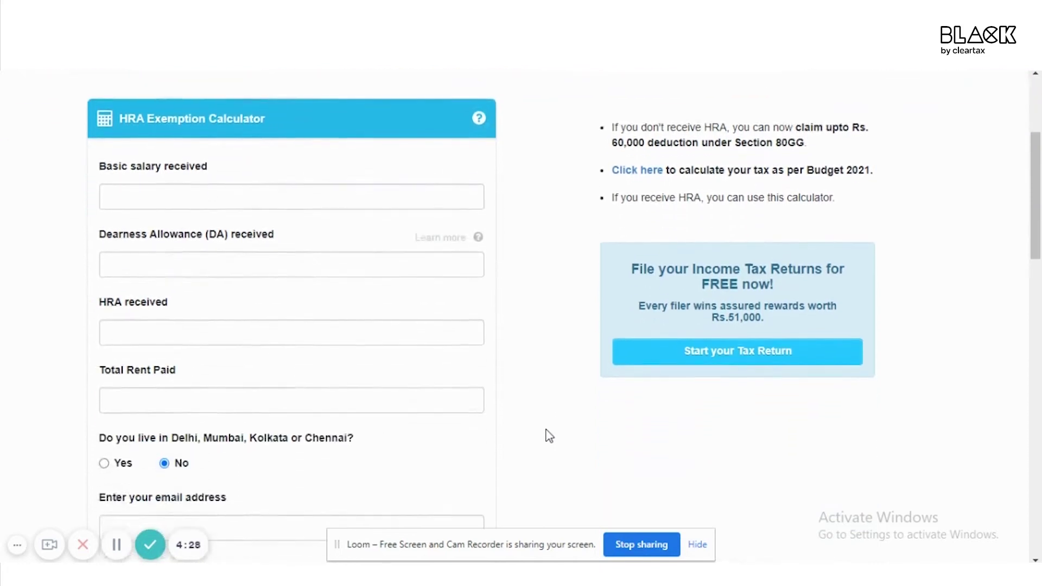
left_click(354, 194)
type("50,000")
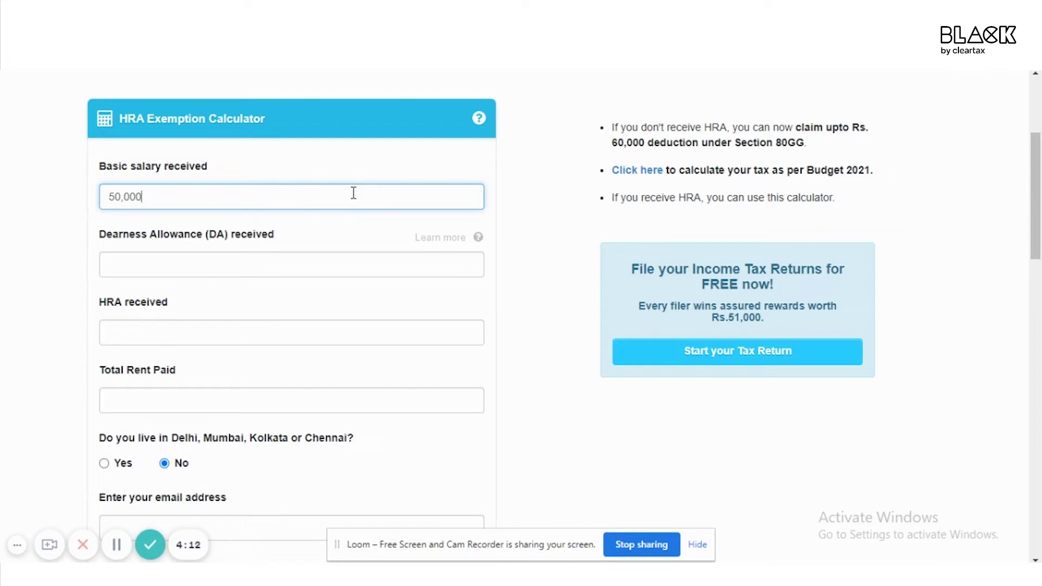
left_click(227, 330)
type("25")
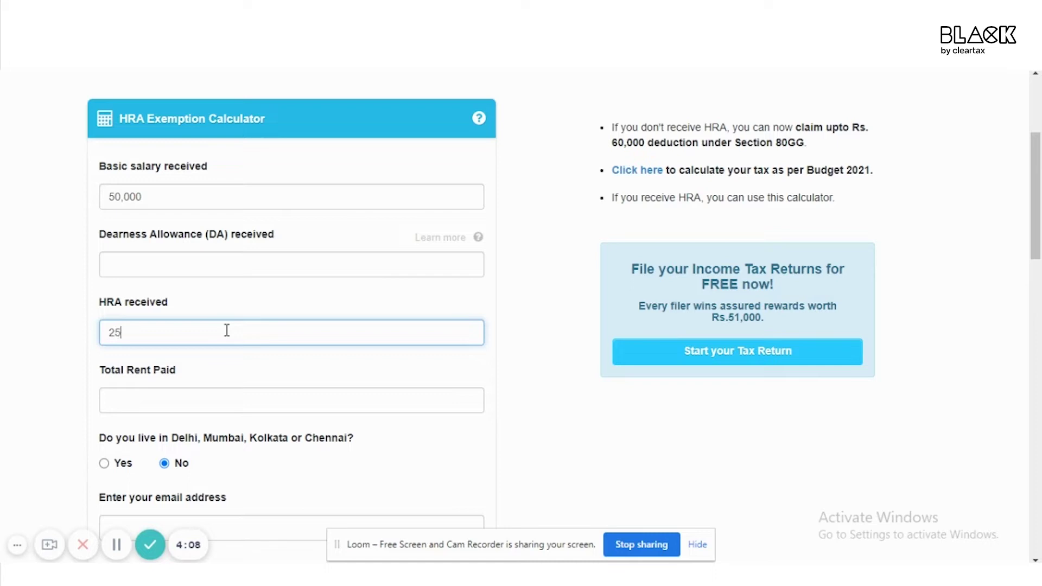
type(",000")
left_click(189, 404)
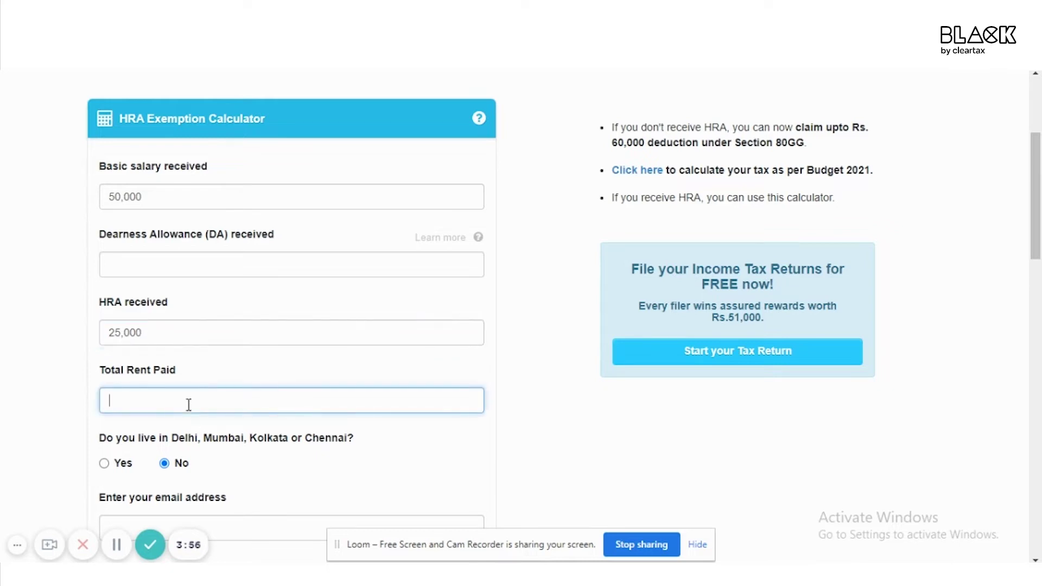
type("15,000")
Mark the home as in a metro city and paste in the email address
left_click(103, 465)
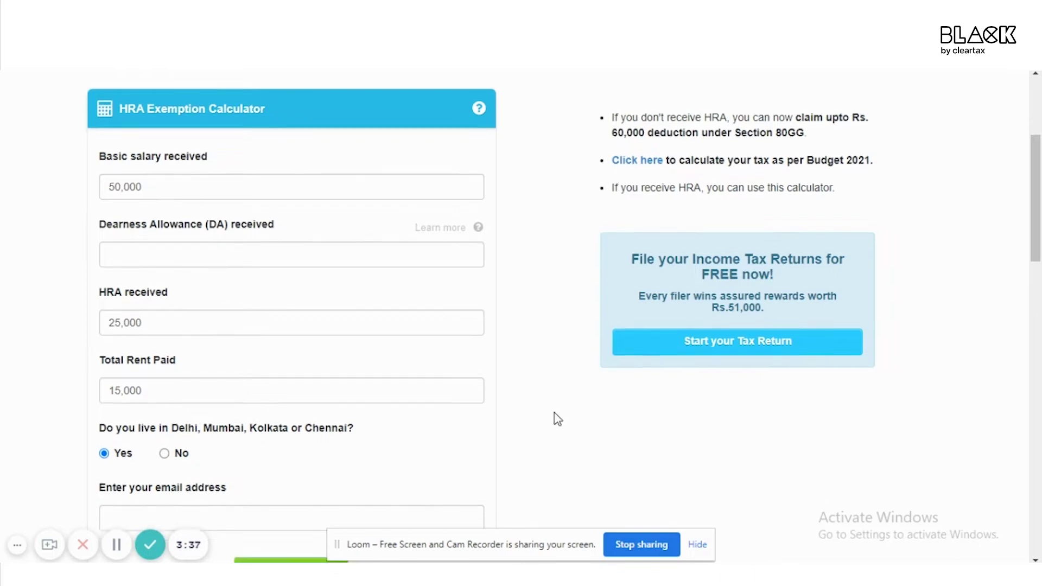
scroll(558, 419, "down", 3)
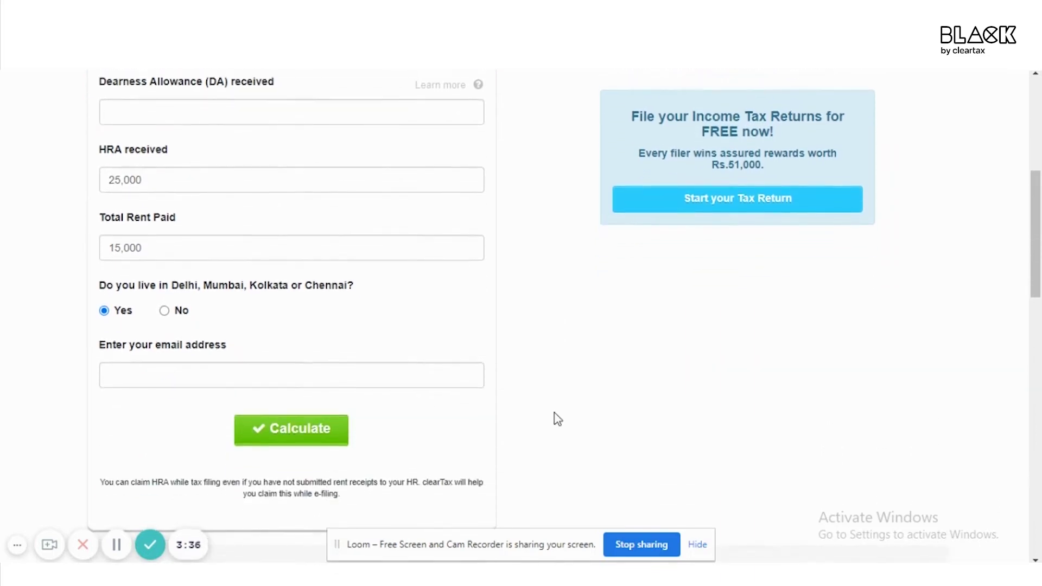
left_click(325, 372)
key("ctrl+v")
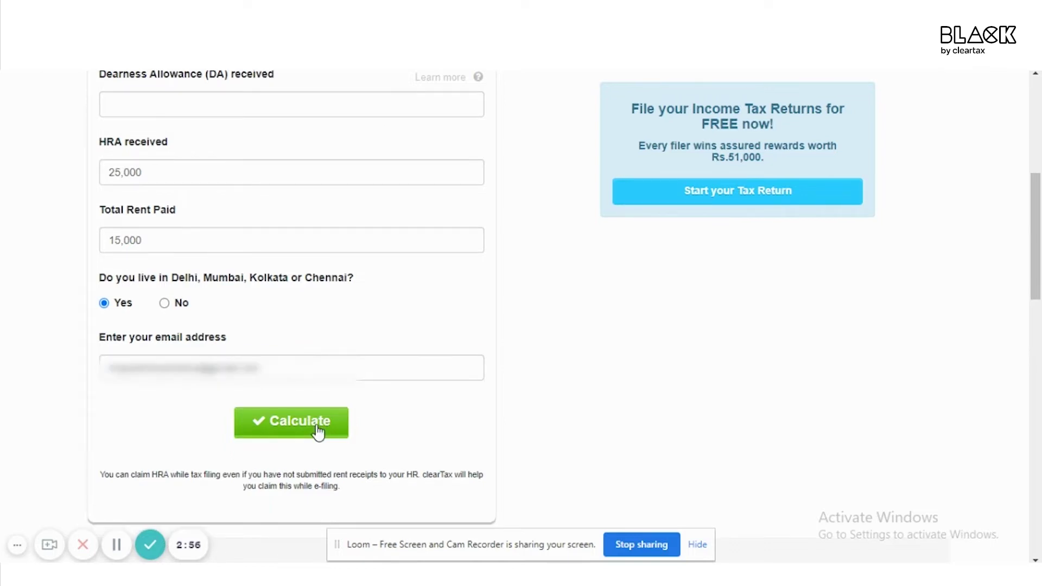
Calculate the HRA exemption and review the results showing ₹15,000 chargeable to tax
left_click(318, 432)
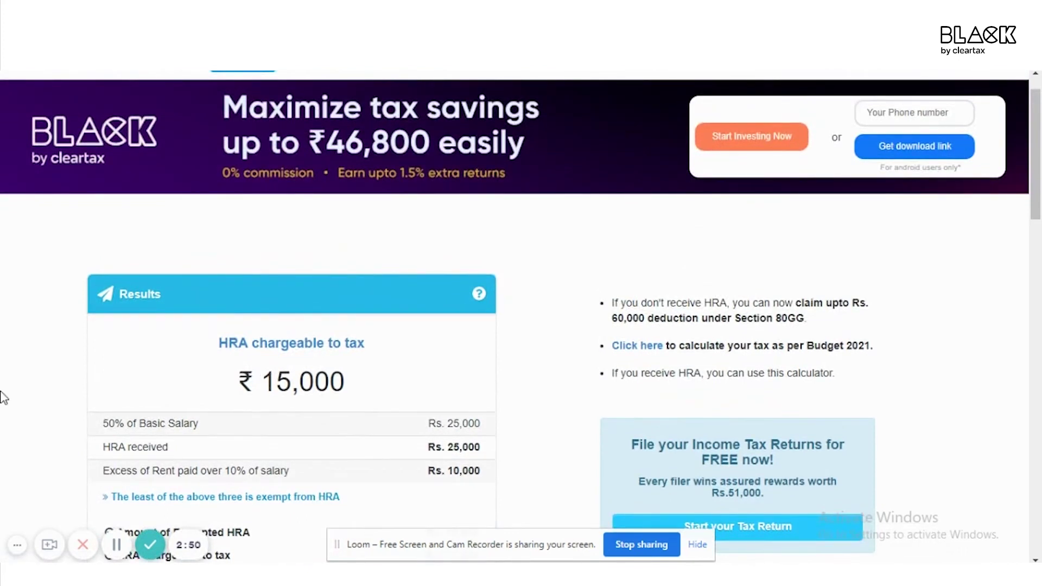
scroll(3, 398, "down", 3)
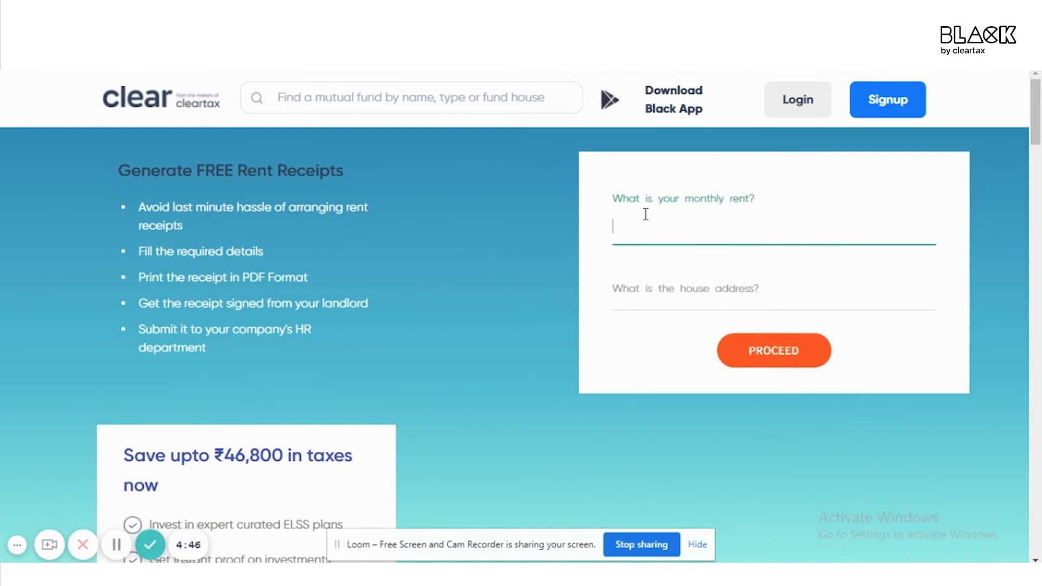
Enter monthly rent 15000 and the house address, then proceed
type("15000")
left_click(689, 303)
type("xy")
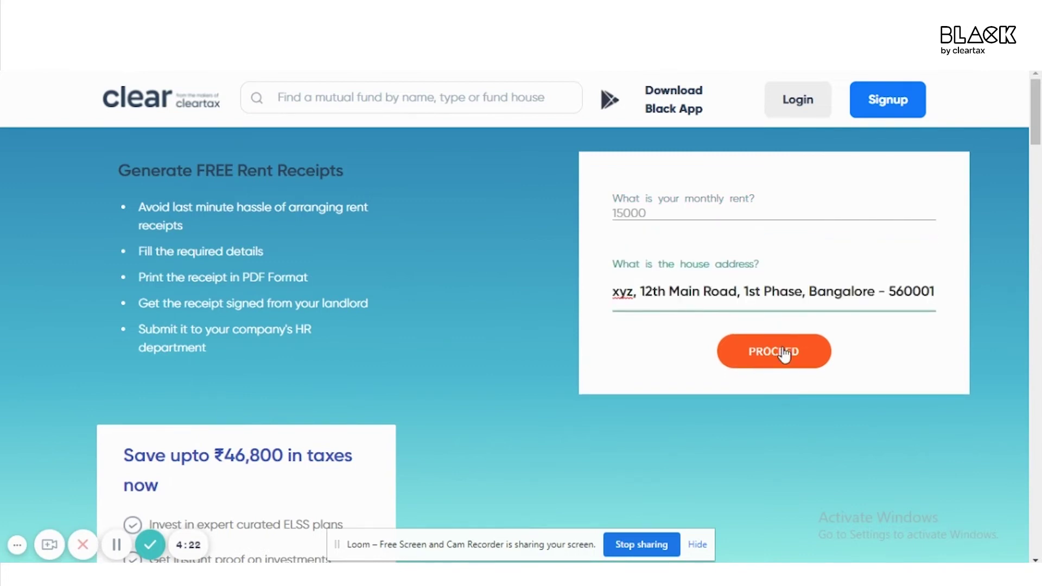
left_click(784, 353)
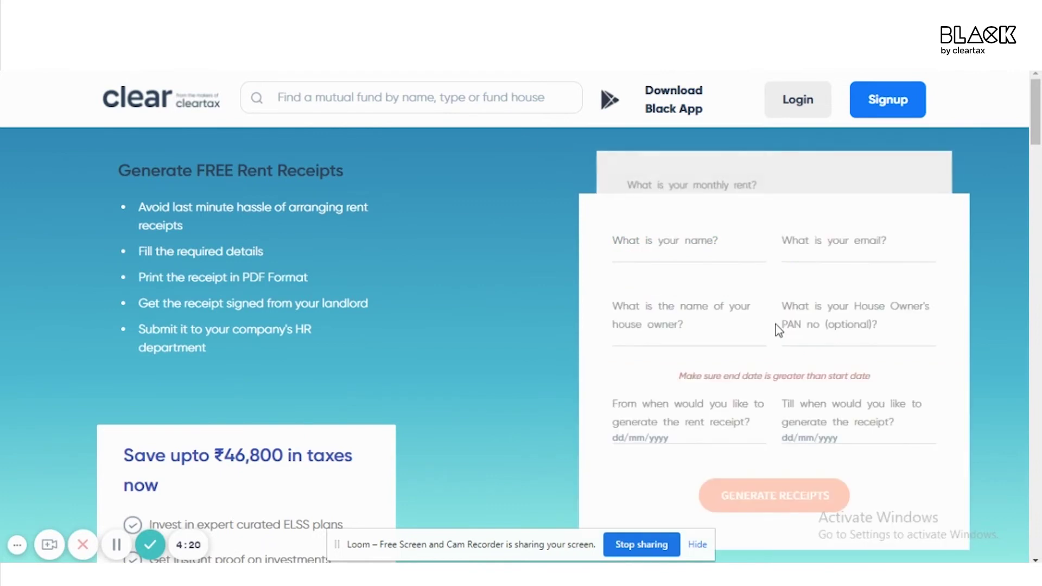
Fill in the tenant's name and e-mail and the house owner's name
left_click(697, 252)
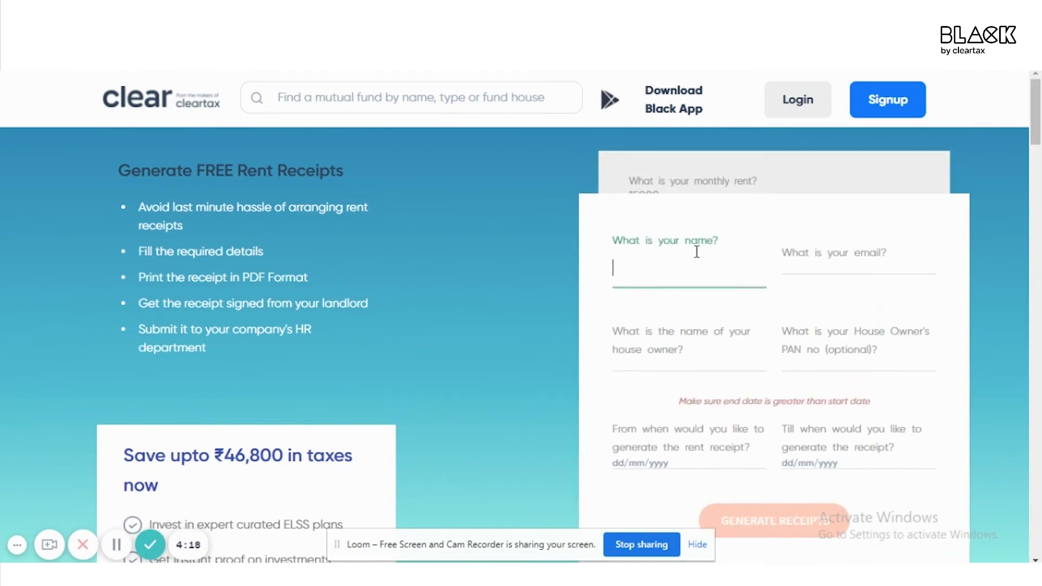
type("Abcd")
left_click(805, 270)
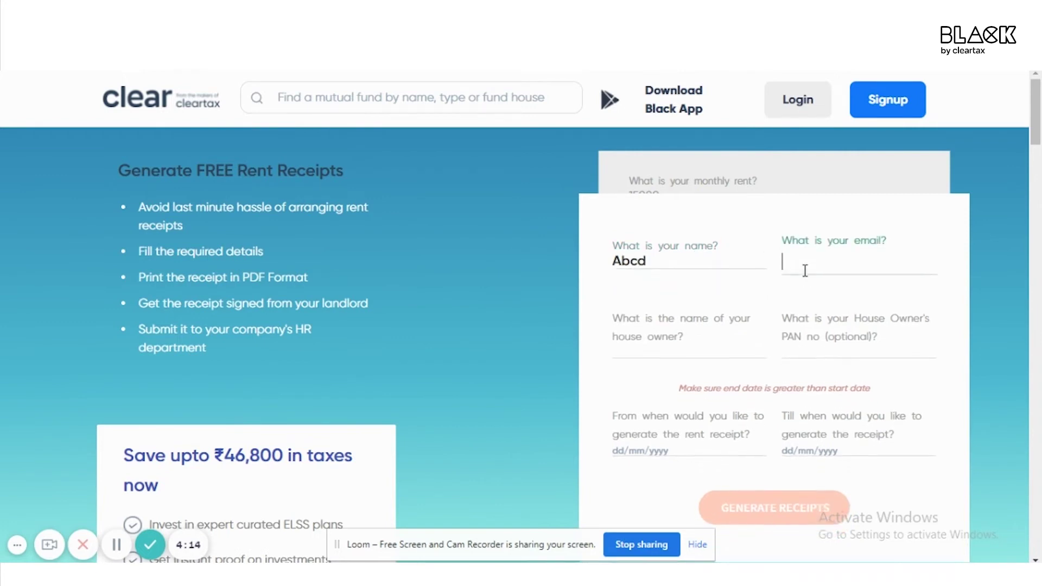
type("xyz")
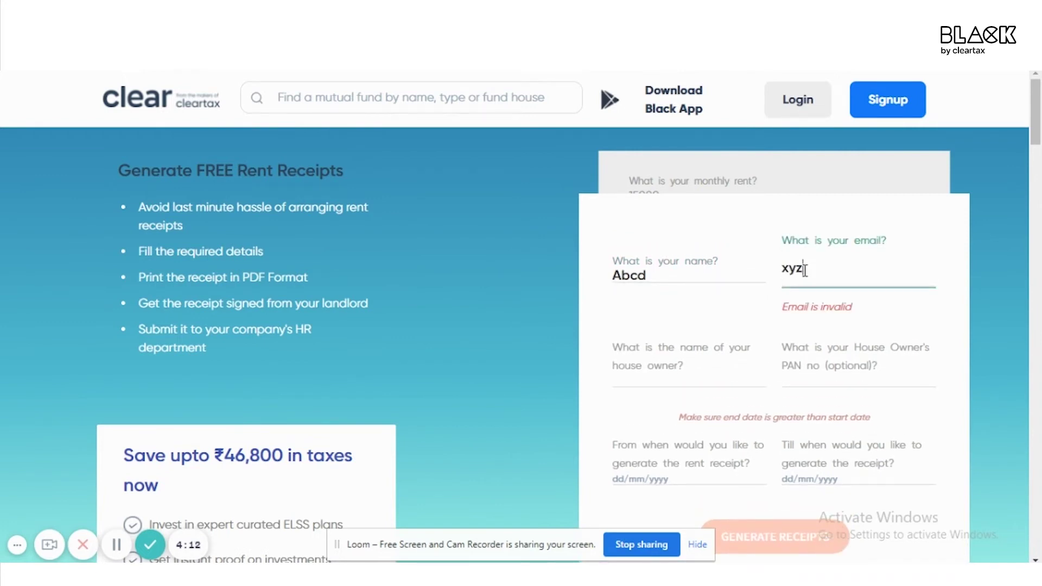
type("@gmail.com")
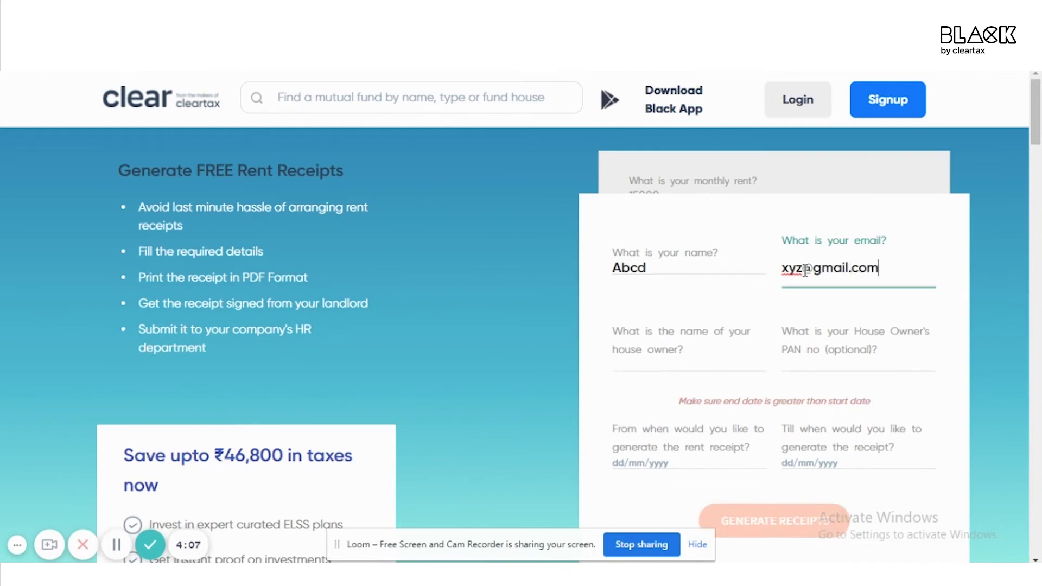
left_click(718, 366)
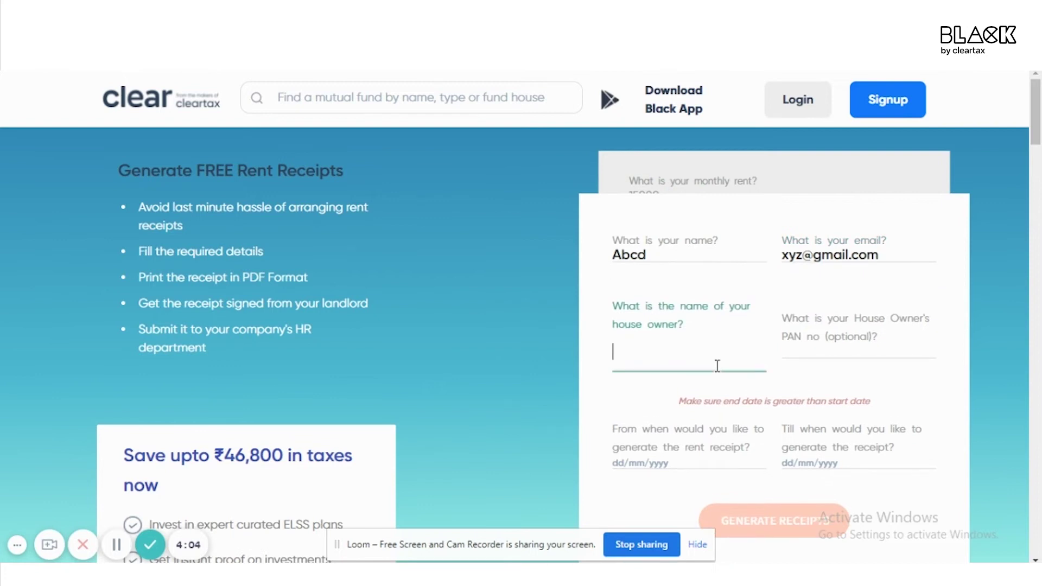
type("Mnop")
left_click(814, 351)
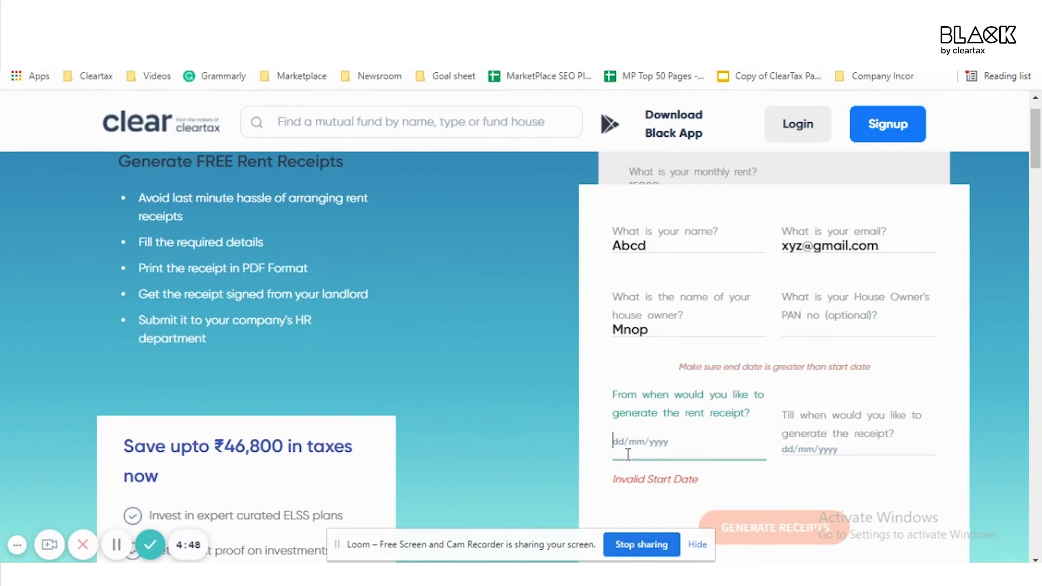
Set the receipt period from 01/04/2021 to 31/03/2022 and generate the receipts
left_click(809, 448)
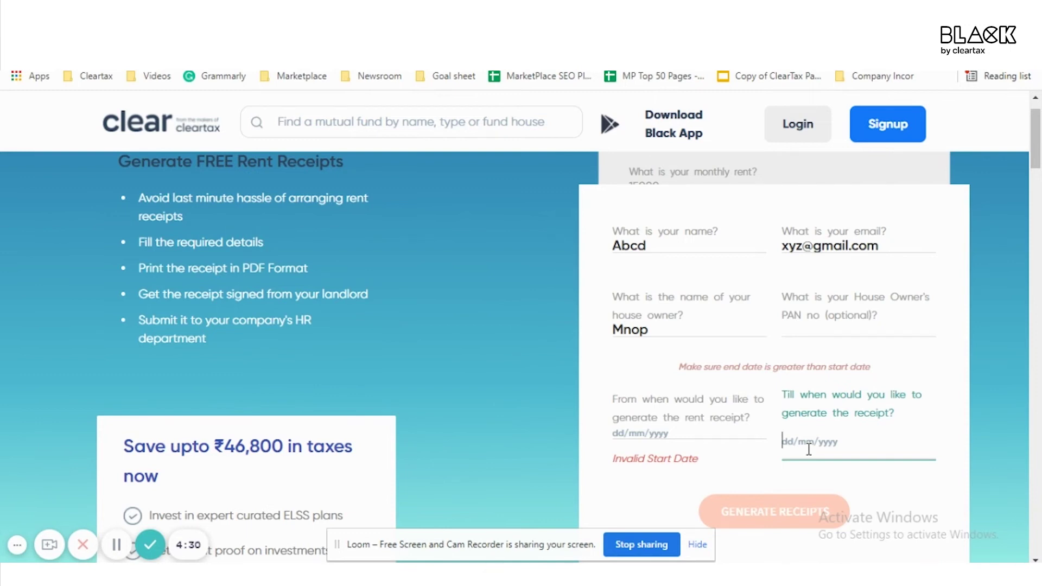
left_click(617, 434)
type("01/04")
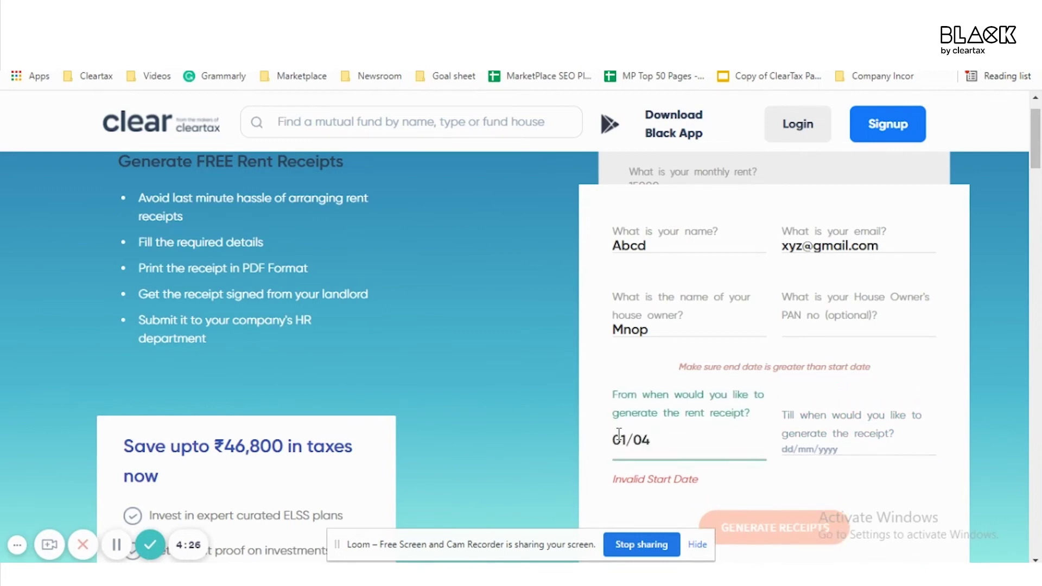
type("/20")
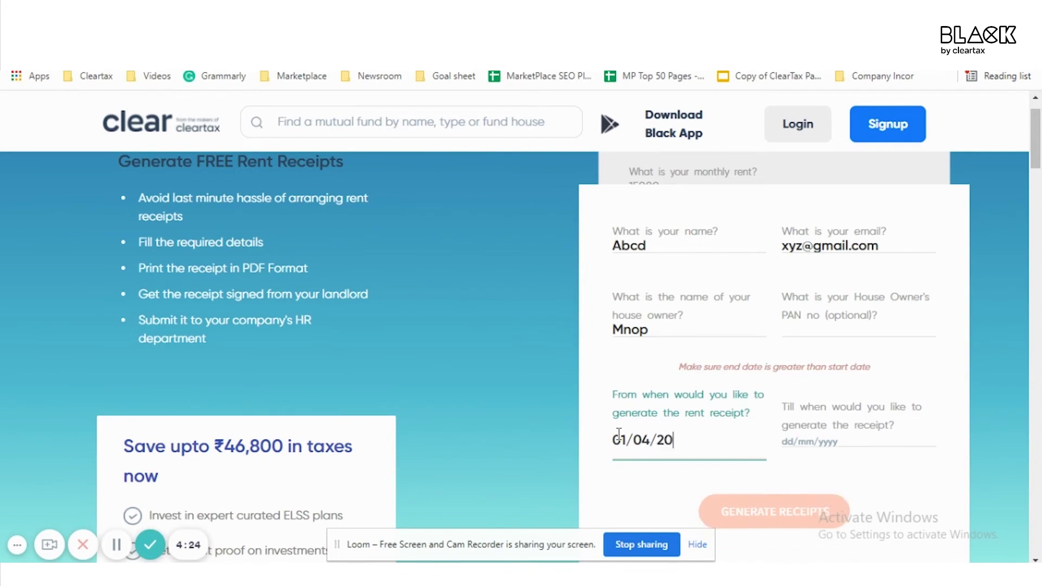
type("21")
left_click(836, 443)
type("31")
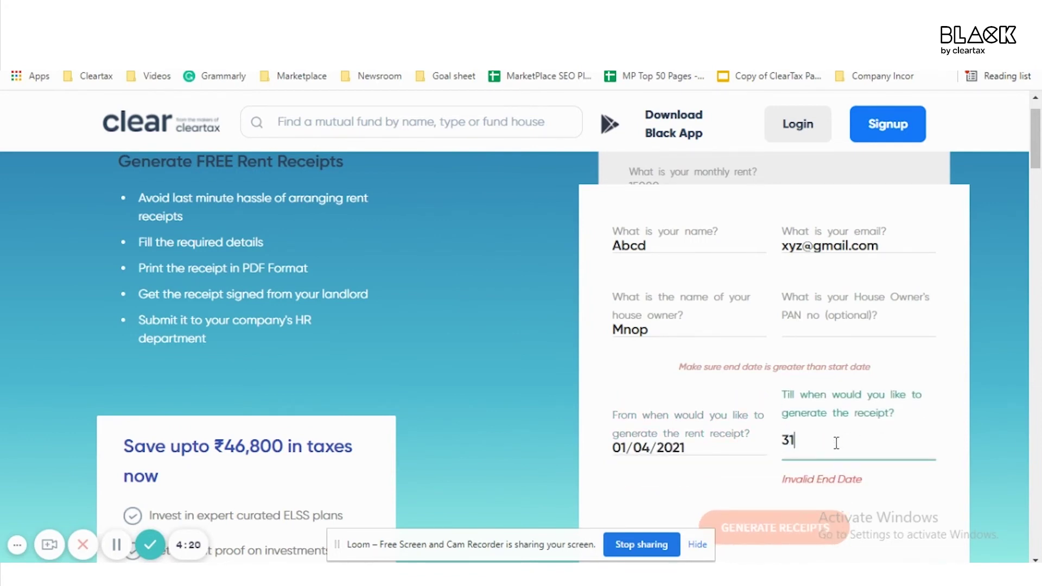
type("/03/2022")
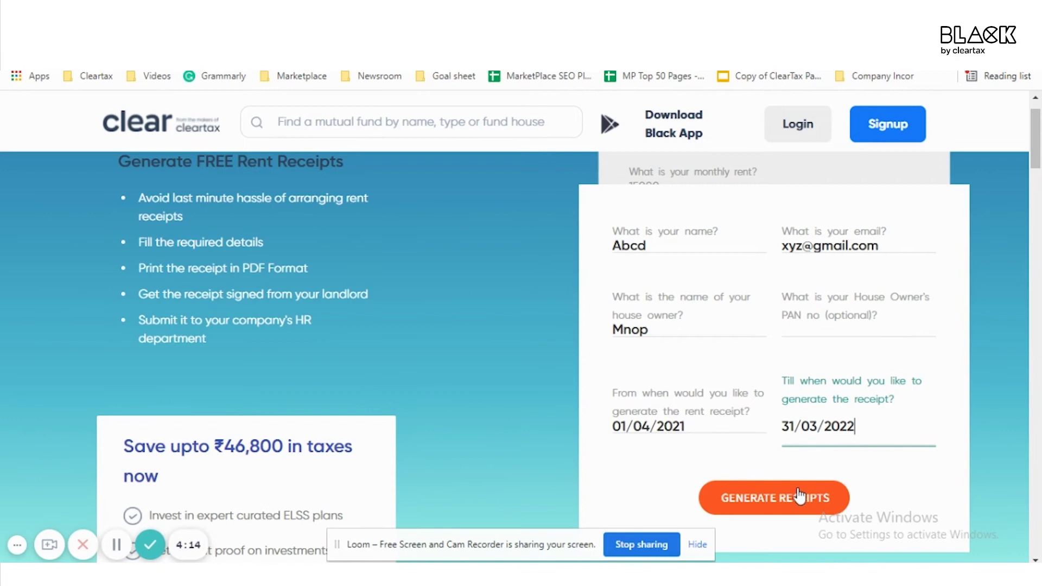
left_click(772, 506)
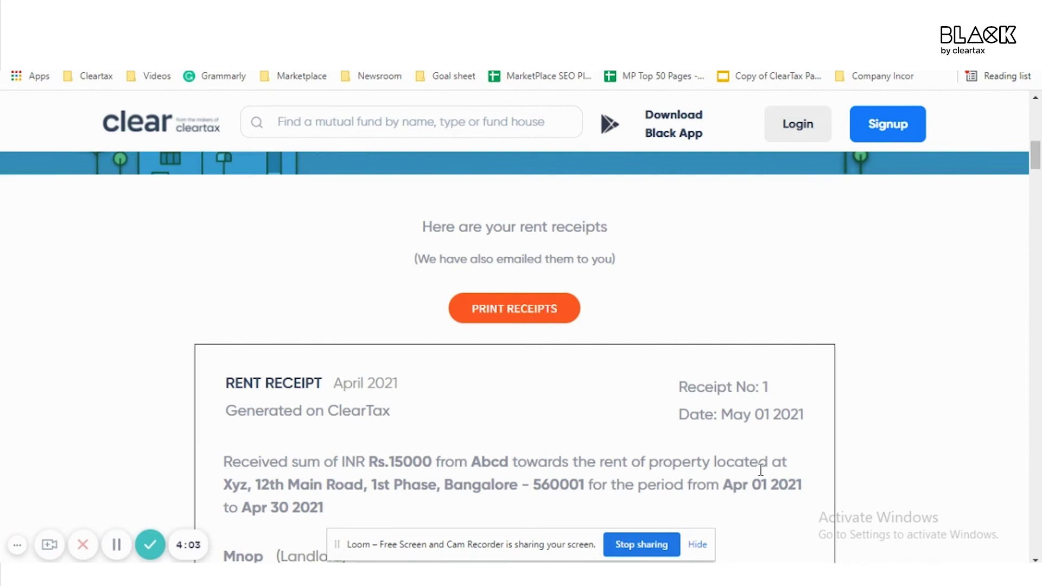
Scroll to the first receipt and highlight its Rs.15000 amount, address and rental period
scroll(761, 470, "down", 1)
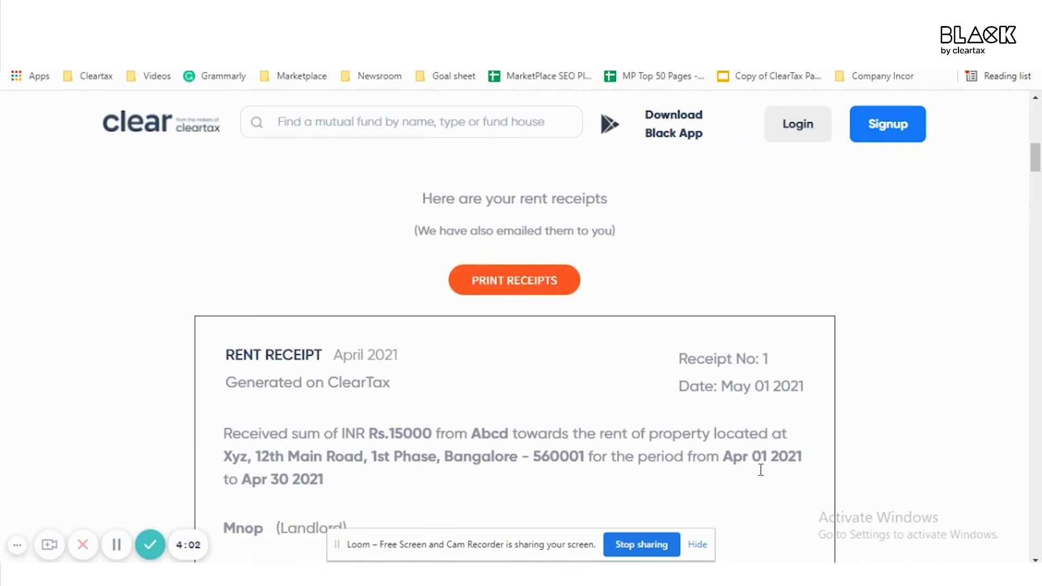
scroll(763, 476, "down", 2)
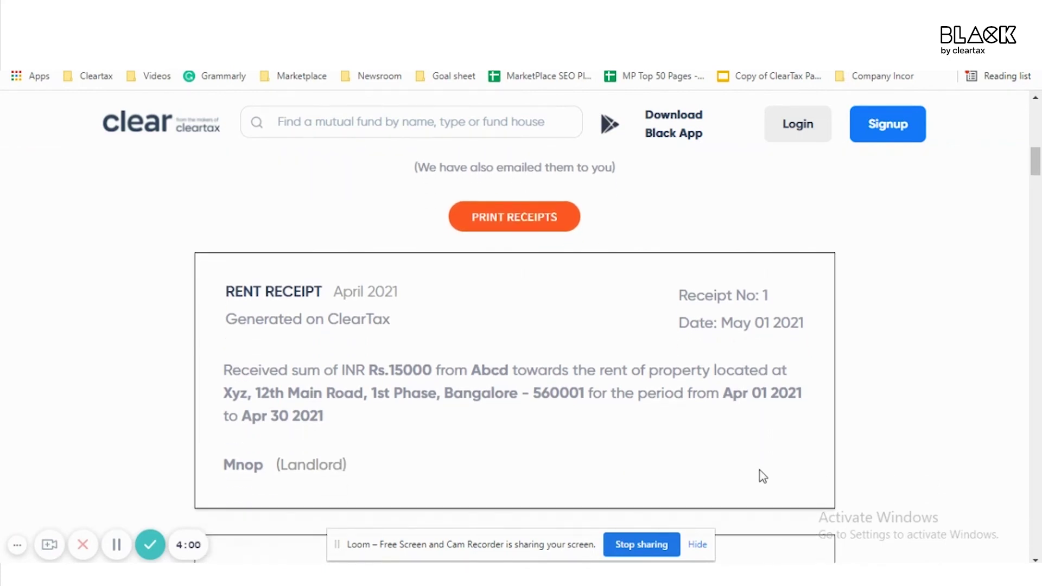
scroll(763, 476, "down", 1)
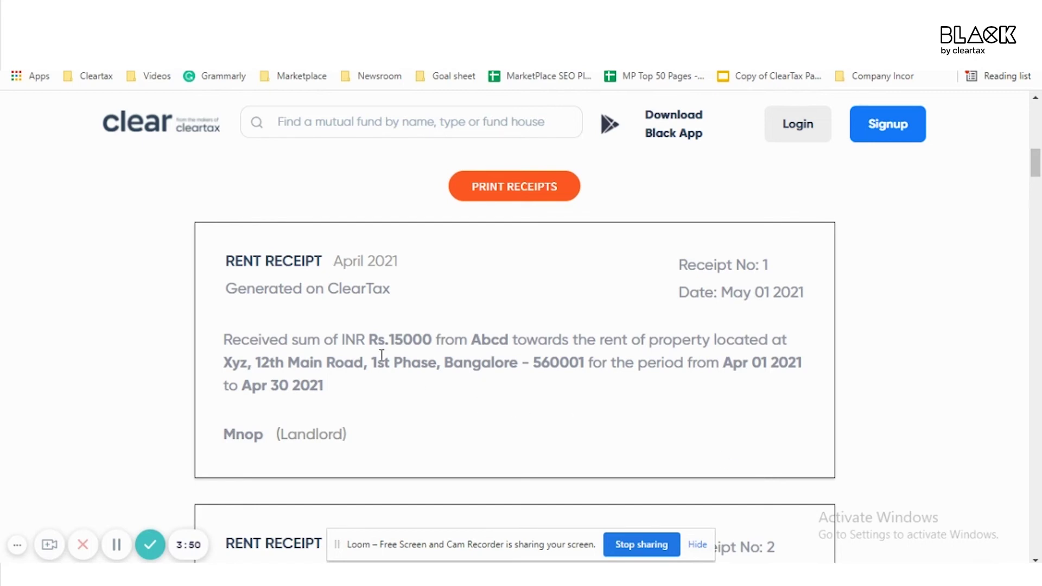
left_click_drag(369, 340, 508, 346)
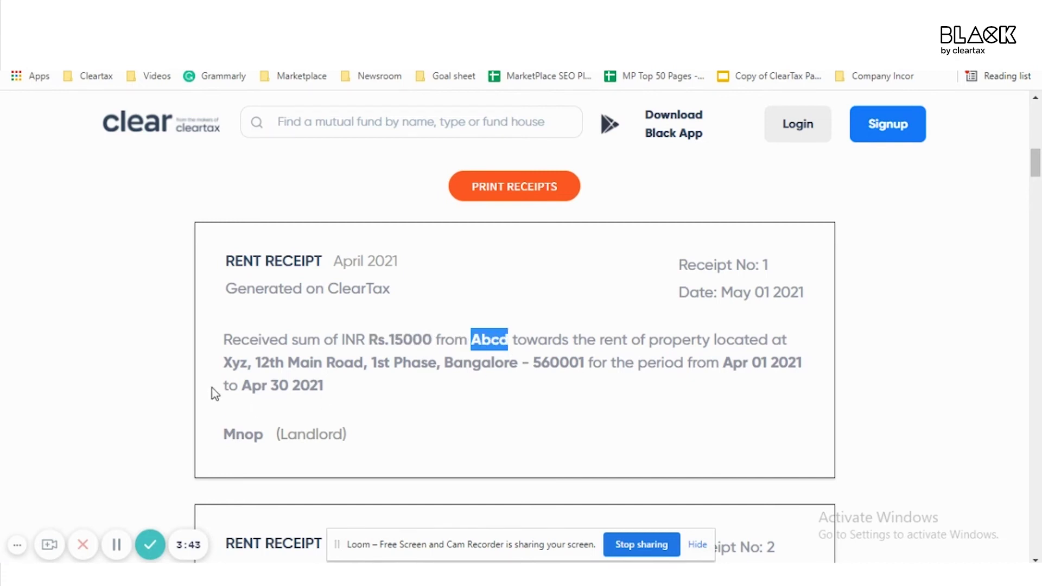
left_click_drag(223, 363, 583, 365)
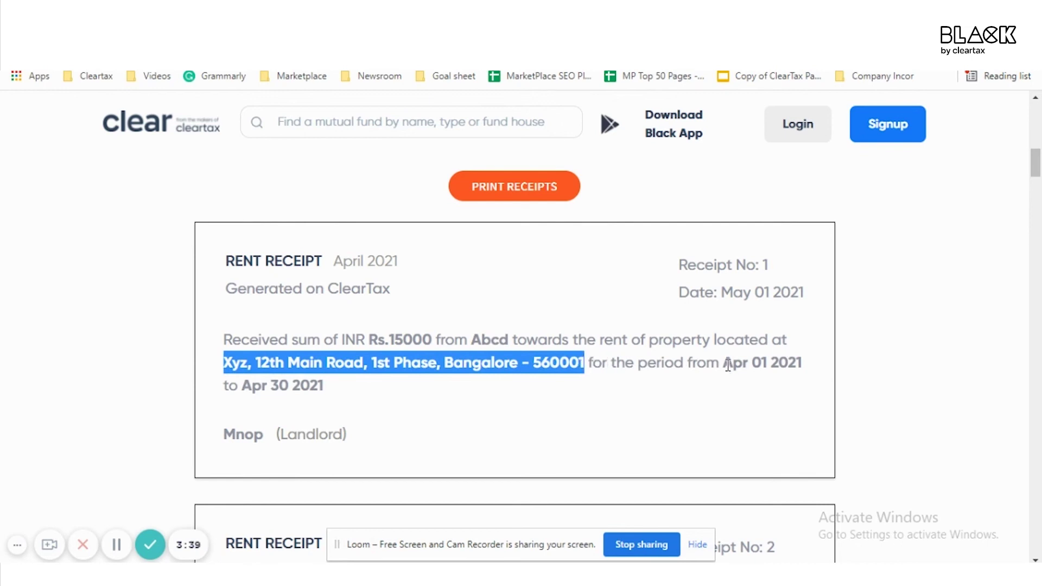
left_click_drag(724, 365, 503, 389)
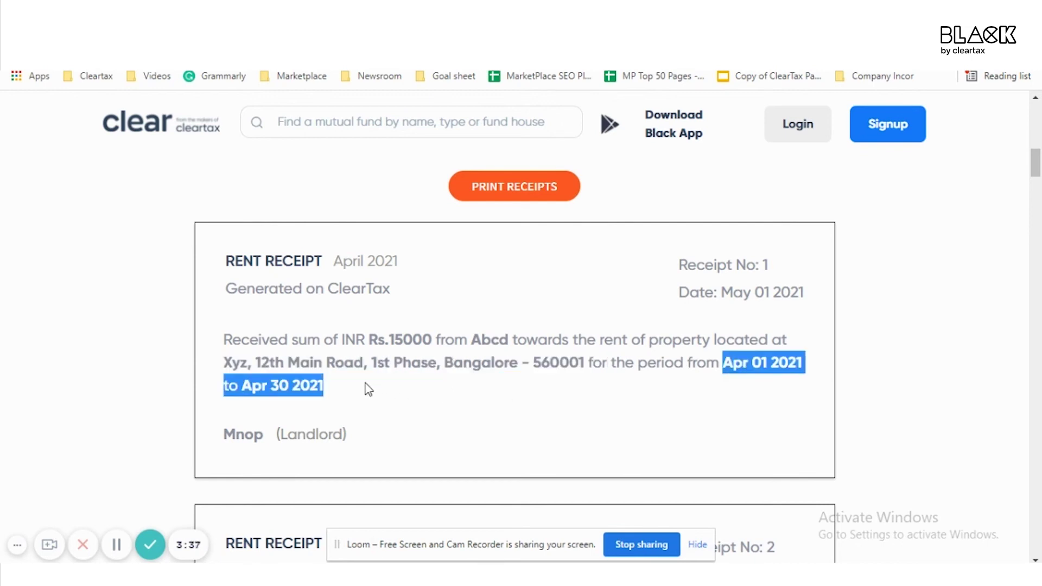
left_click(223, 435)
left_click_drag(225, 436, 264, 436)
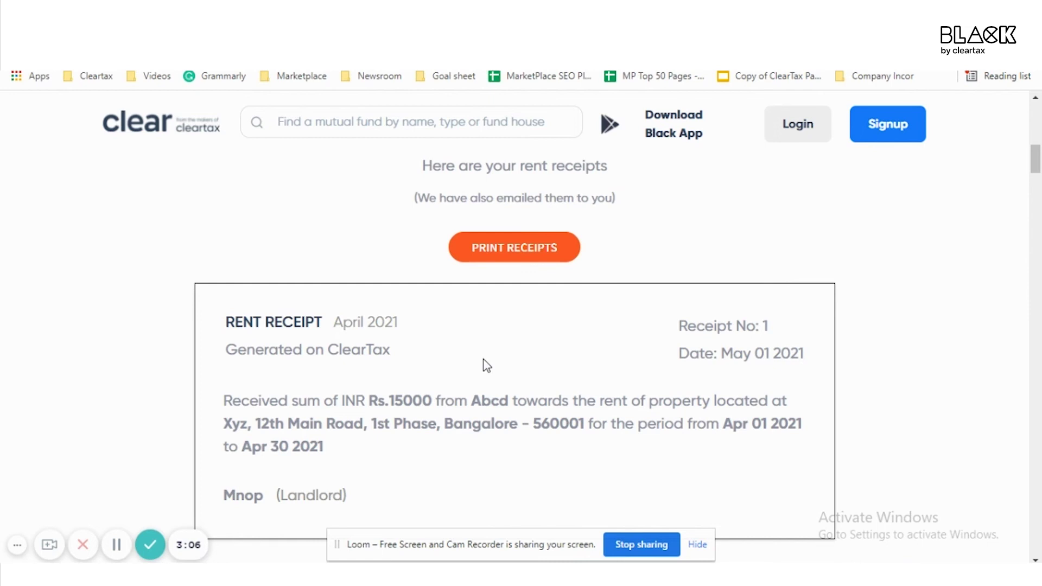
scroll(483, 360, "down", 5)
scroll(483, 360, "down", 15)
scroll(483, 359, "down", 5)
scroll(484, 359, "down", 8)
scroll(483, 359, "down", 9)
scroll(487, 366, "down", 13)
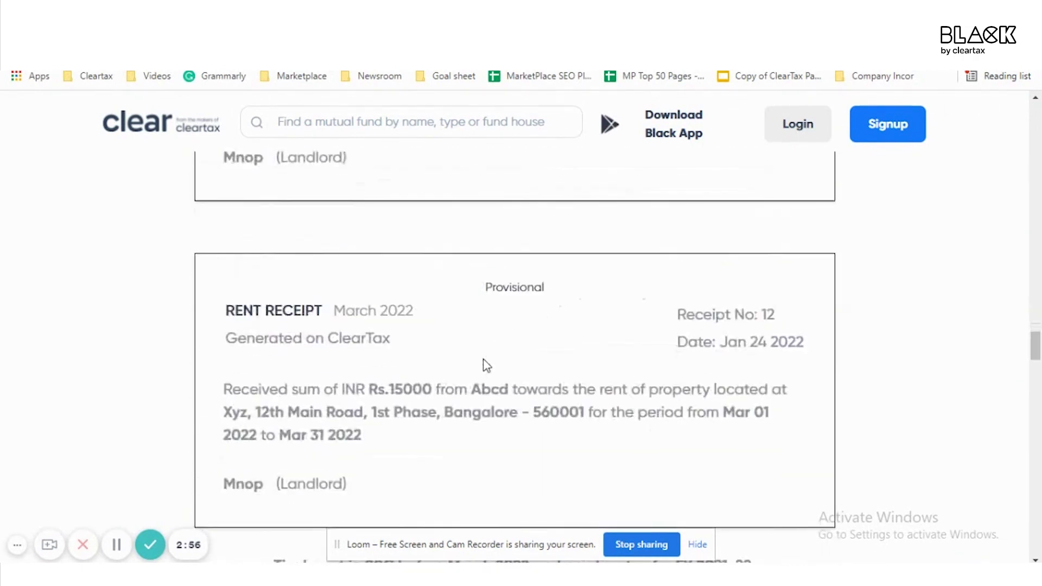
scroll(487, 365, "down", 1)
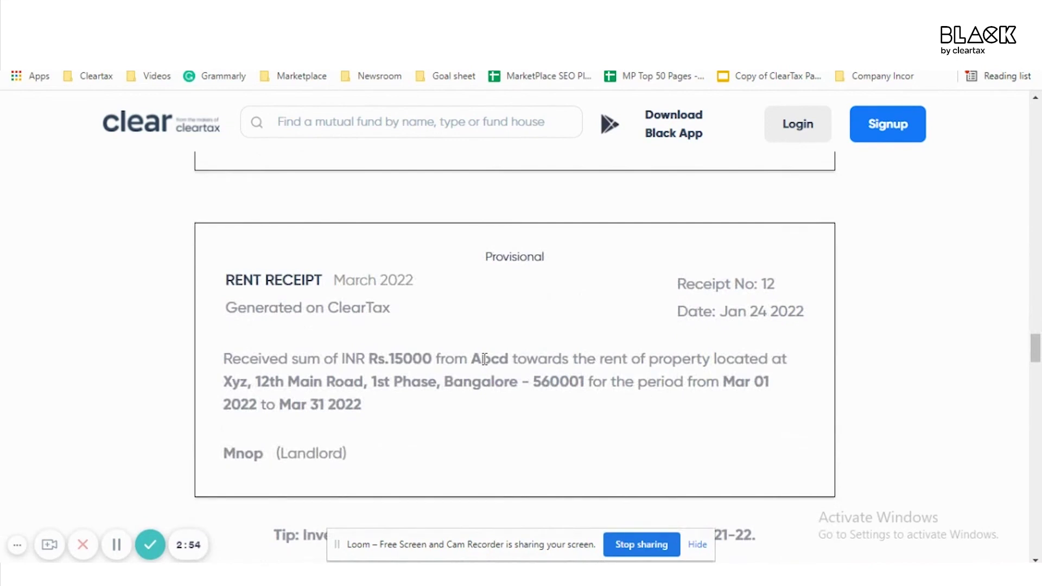
scroll(484, 359, "up", 20)
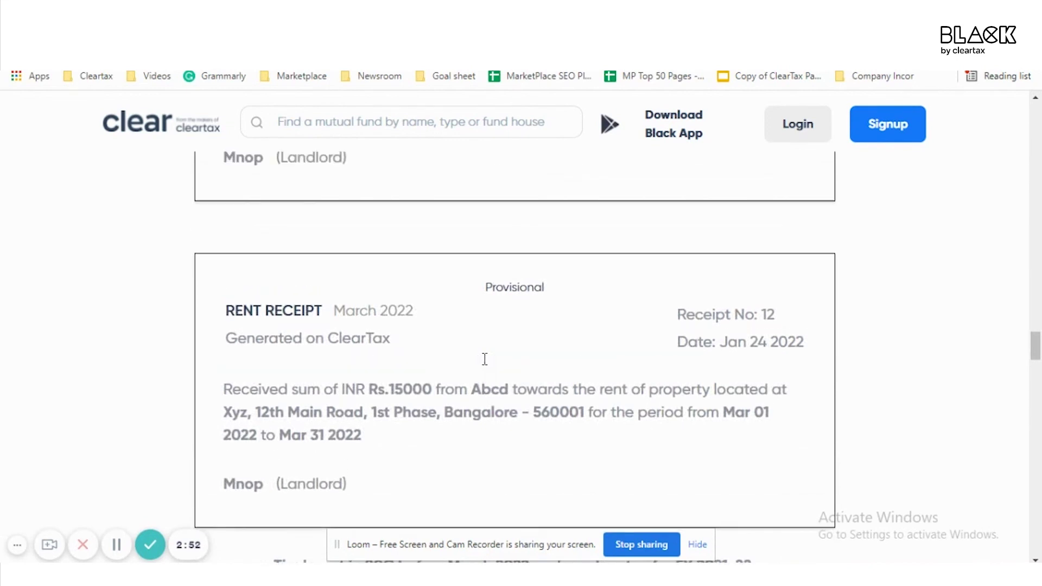
scroll(487, 365, "up", 20)
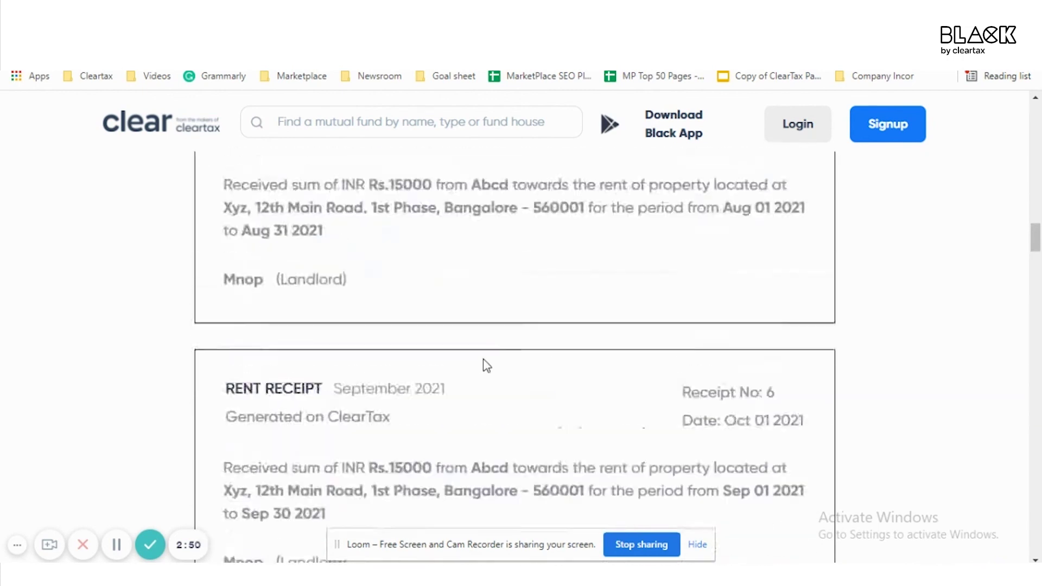
scroll(484, 365, "up", 8)
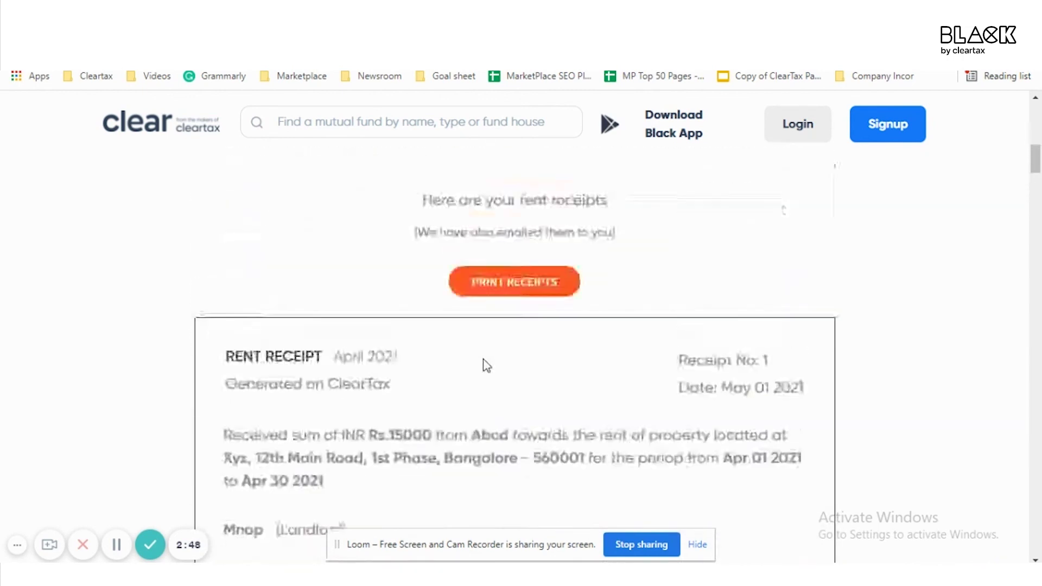